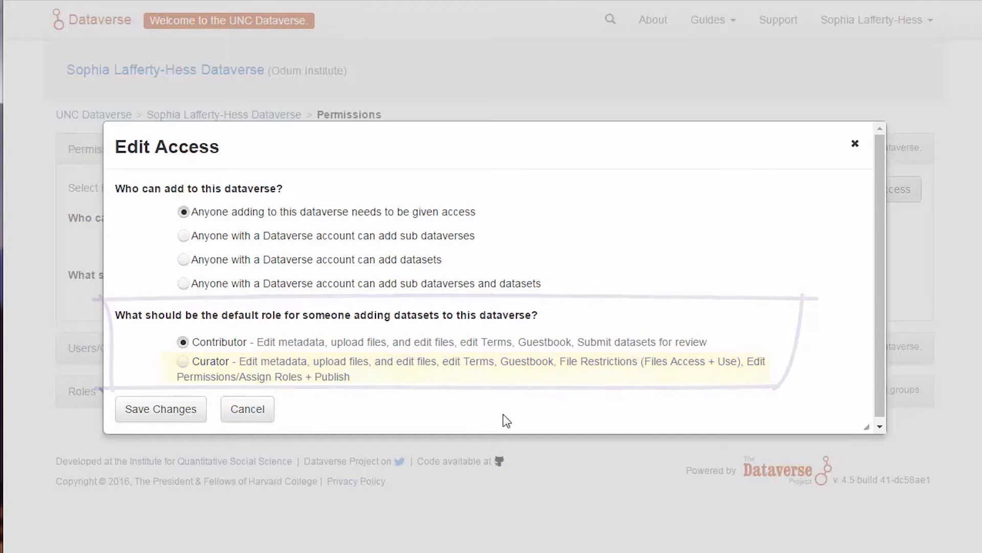
# Dismiss the access settings without saving and review the dataverse's assigned users/groups and the descriptions of its roles.
pyautogui.click(237, 417)
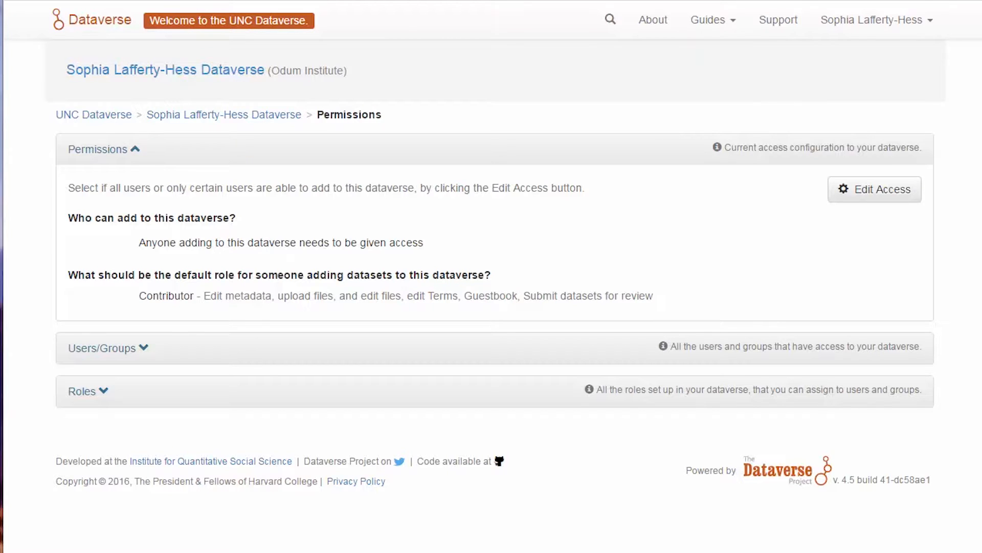
pyautogui.click(123, 352)
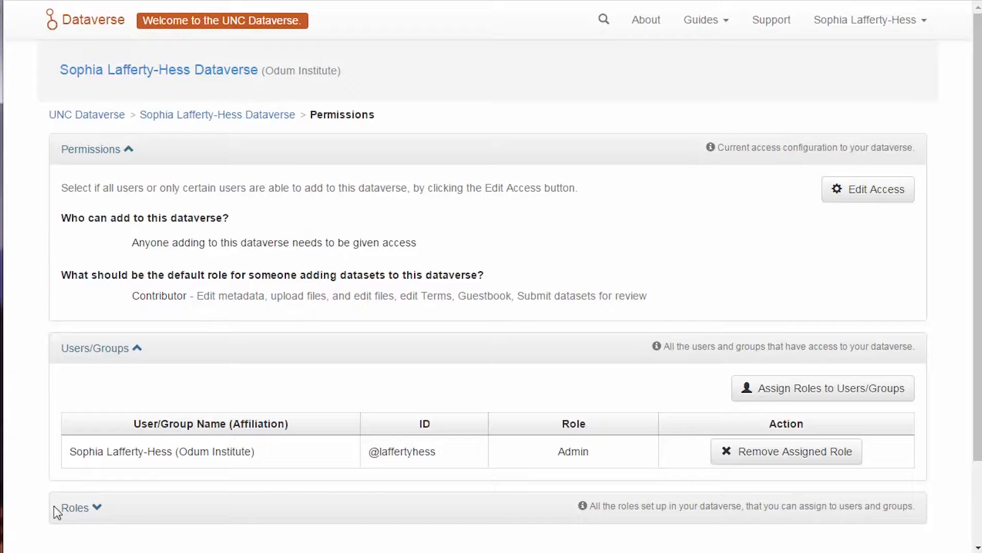
pyautogui.scroll(-2, 54, 508)
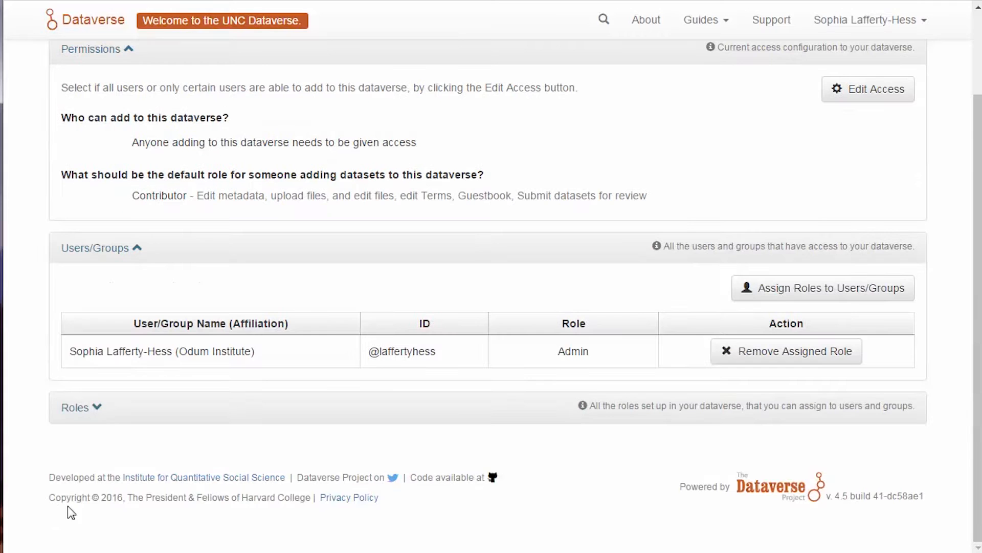
pyautogui.click(87, 418)
pyautogui.scroll(-2, 730, 463)
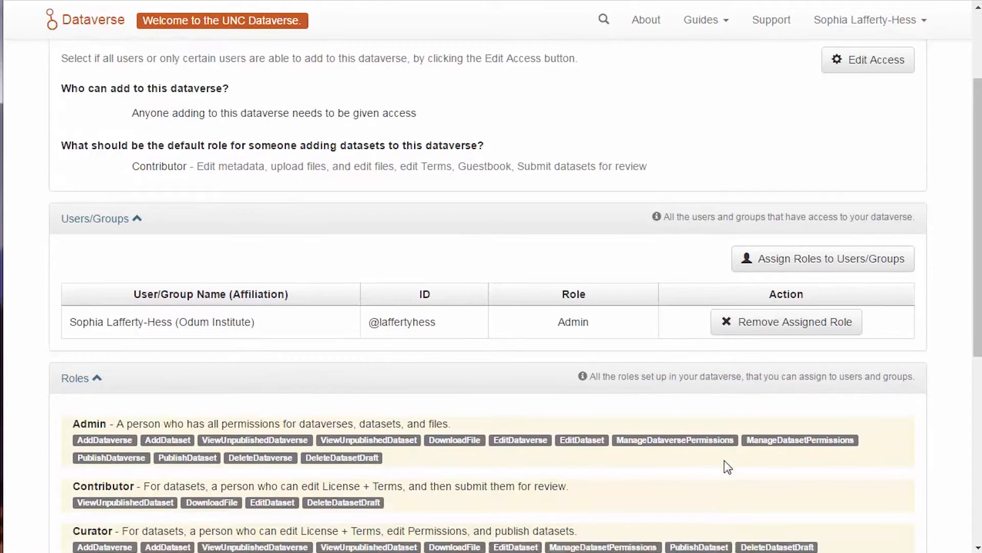
pyautogui.scroll(-4, 728, 467)
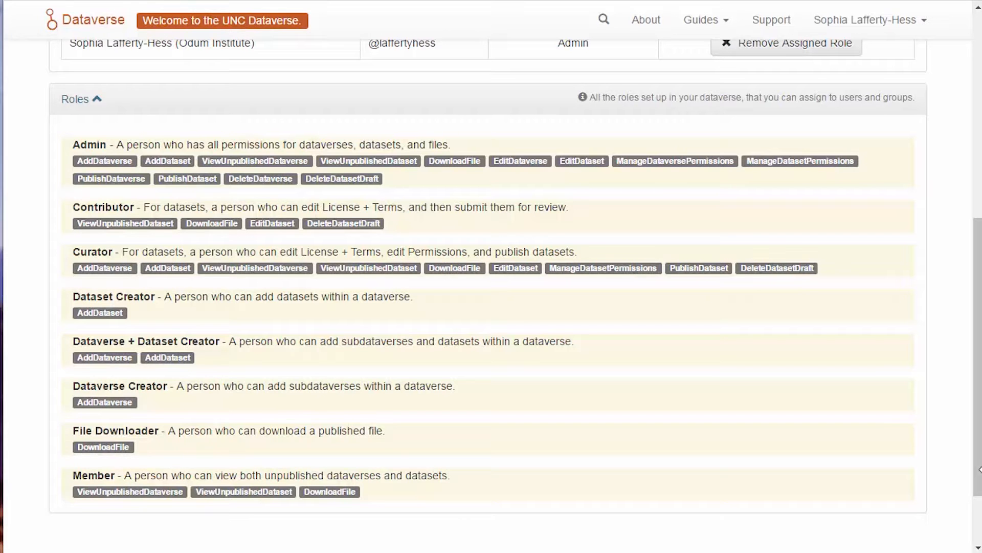
# Return from the permissions page to the parent dataverse and open Example Dataset.
pyautogui.moveTo(979, 469); pyautogui.dragTo(978, 268)
pyautogui.click(254, 116)
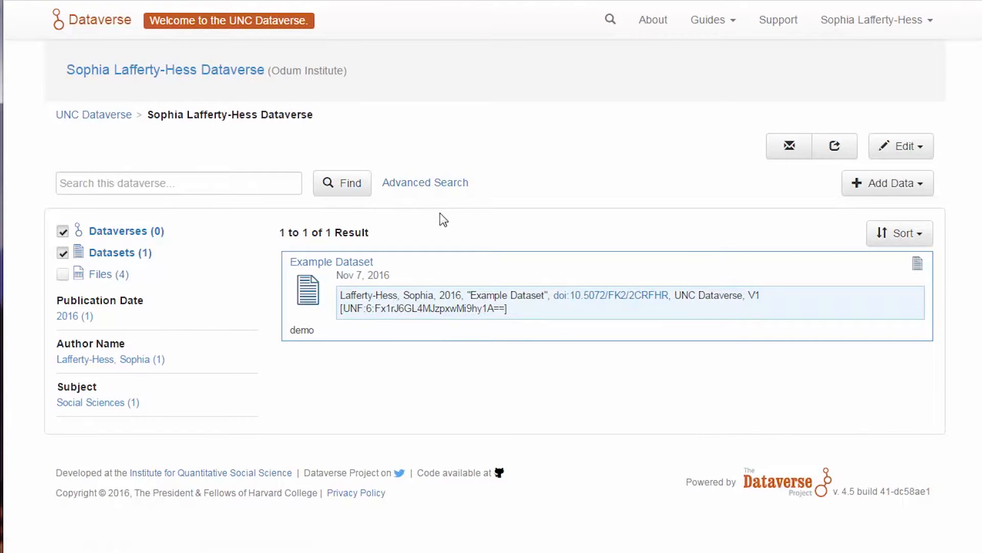
pyautogui.click(362, 264)
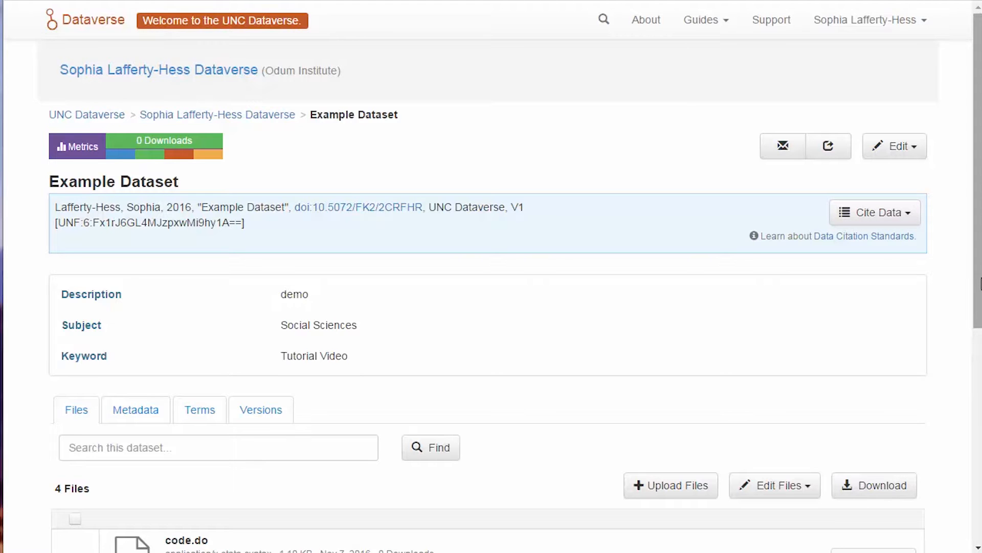
# Select the files data.tab and code.do in the dataset and start restricting them.
pyautogui.moveTo(980, 284); pyautogui.dragTo(980, 455)
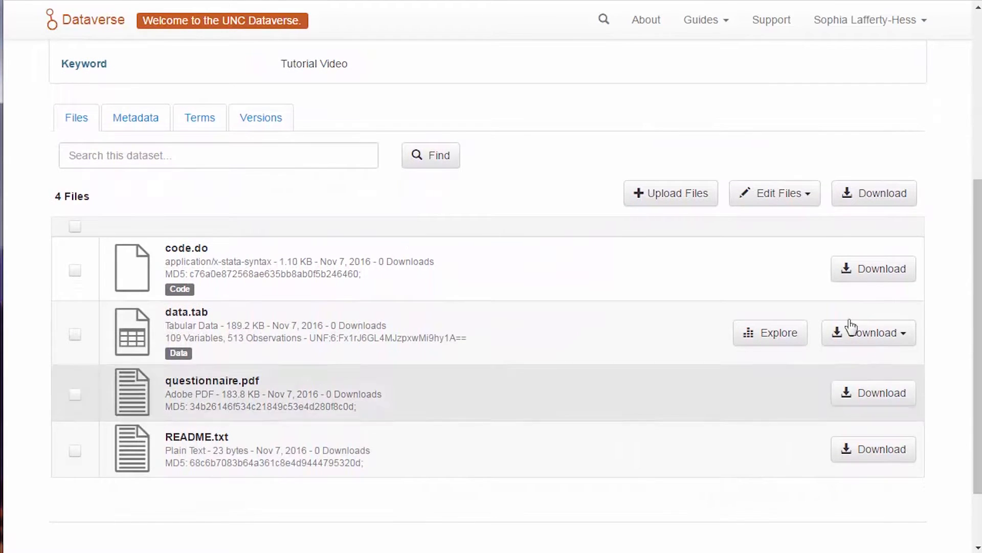
pyautogui.click(74, 335)
pyautogui.click(75, 272)
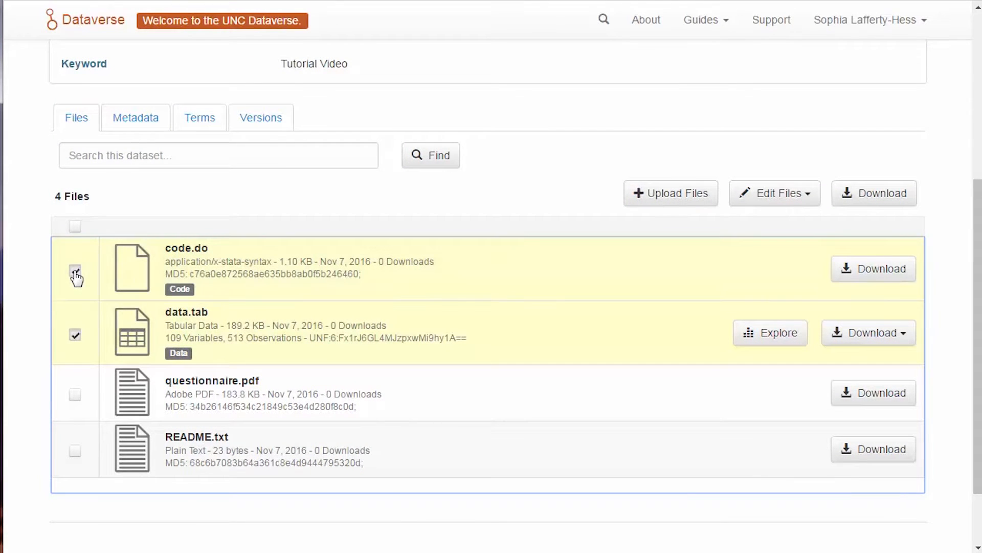
pyautogui.click(813, 199)
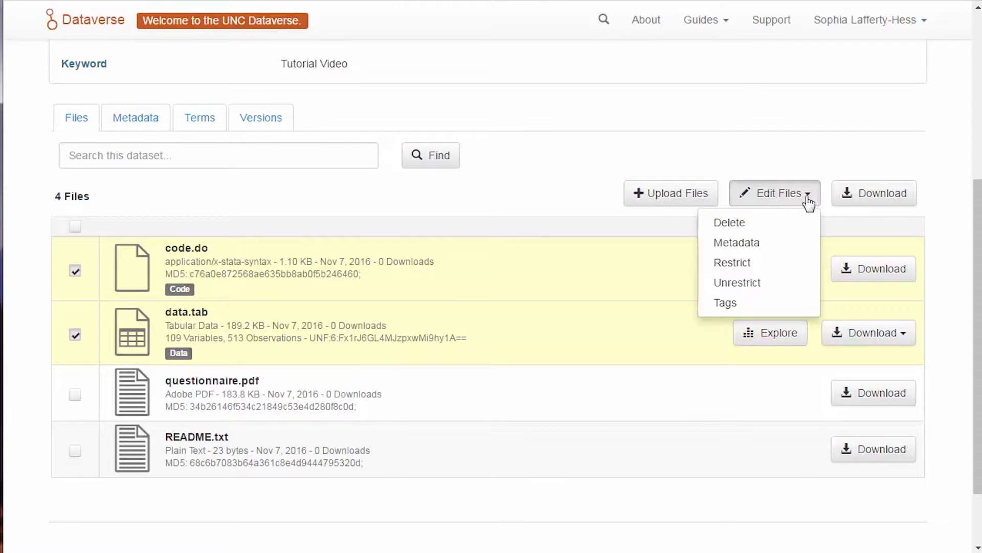
pyautogui.click(760, 267)
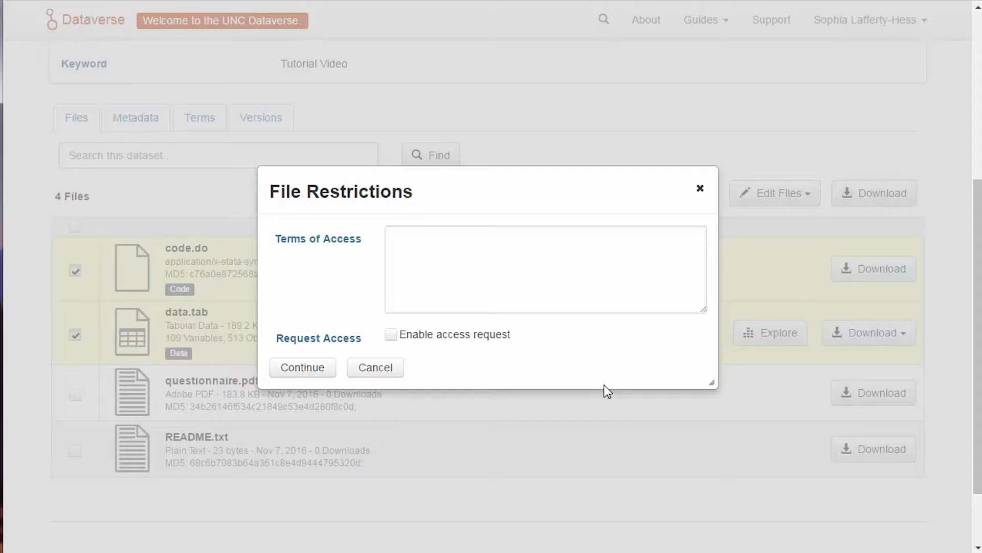
# Set the terms of access to "Complete Data Use Agreement", enable access requests and apply the file restrictions.
pyautogui.click(430, 250)
pyautogui.write('Complete ')
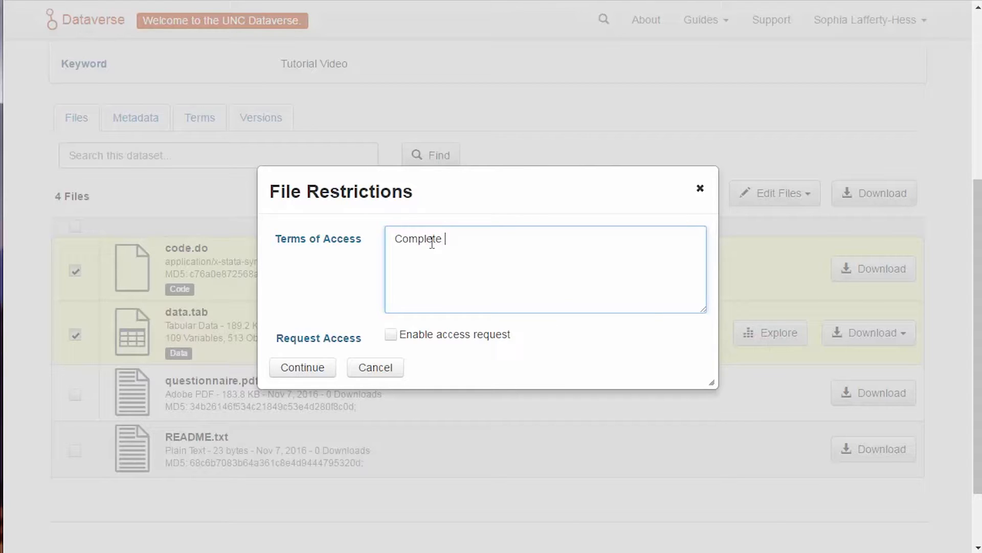
pyautogui.write('Data Use Agreement')
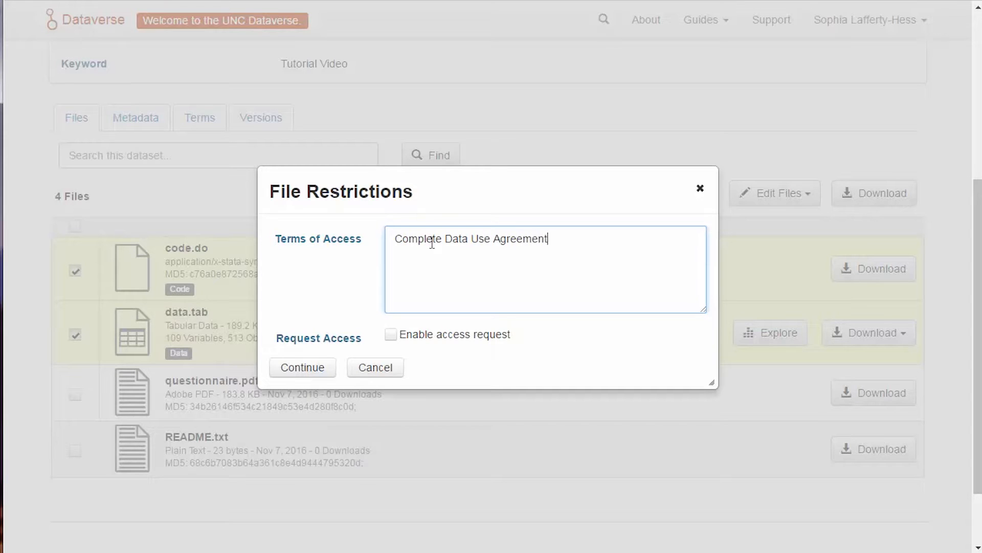
pyautogui.click(390, 335)
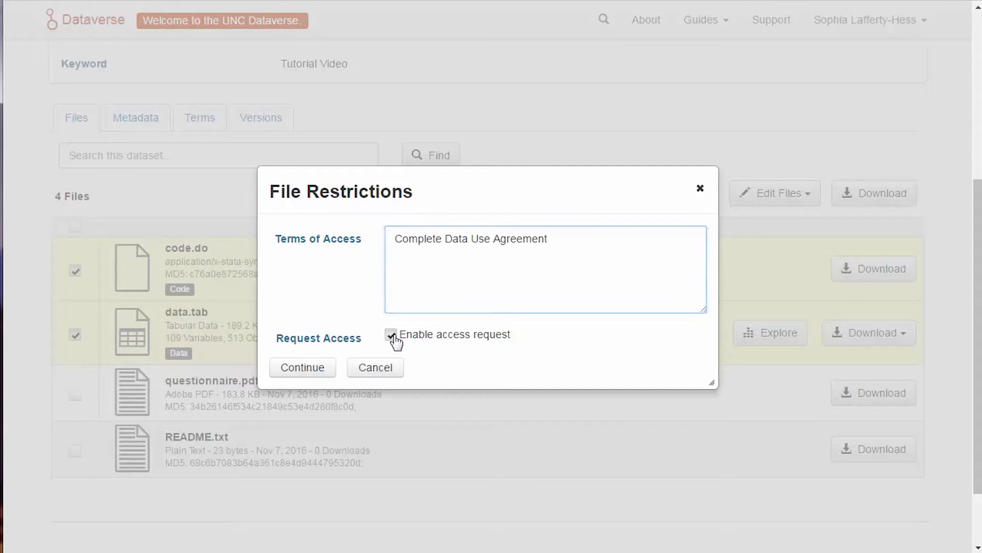
pyautogui.click(323, 375)
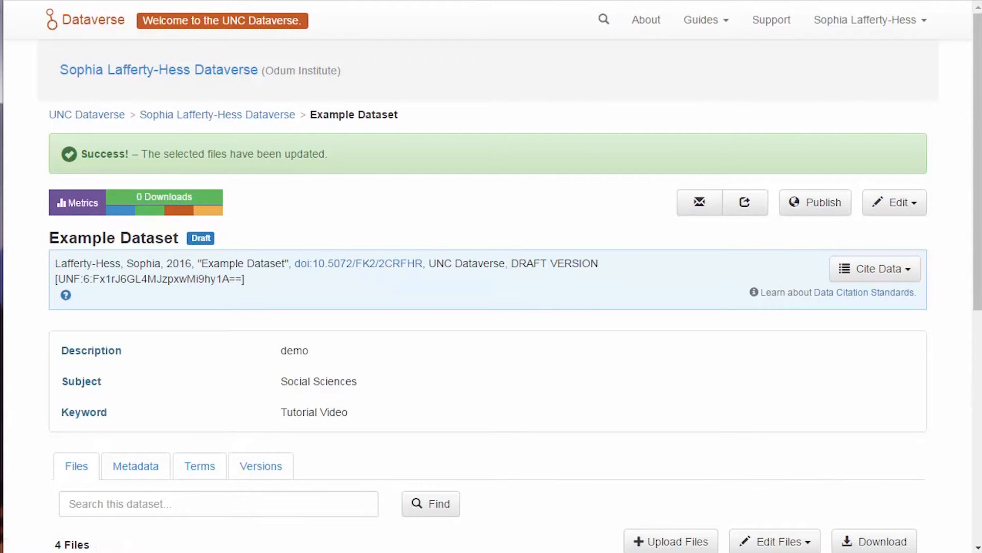
# Check the dataset's file list, then open the dataset-level permissions and review the roles that can be assigned.
pyautogui.moveTo(977, 274); pyautogui.dragTo(978, 464)
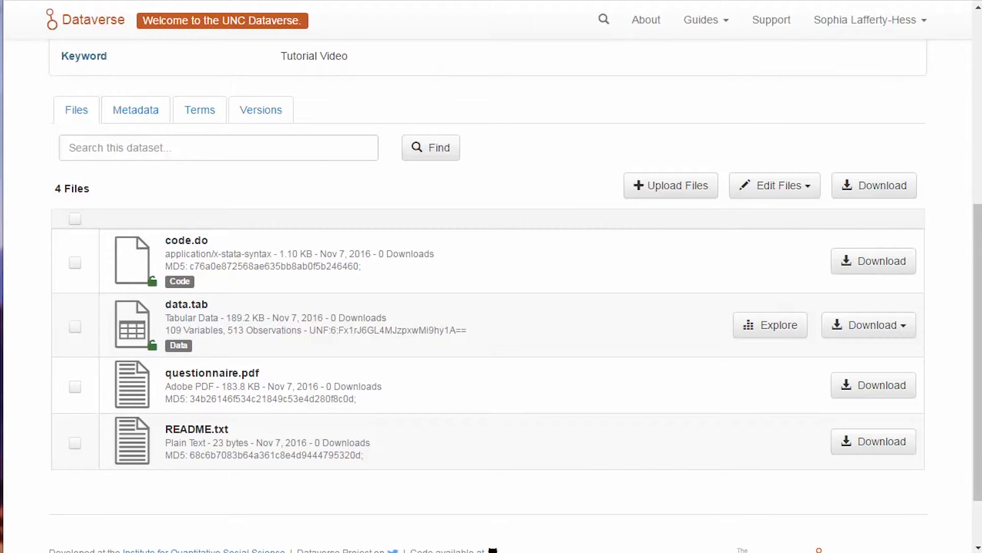
pyautogui.moveTo(978, 430); pyautogui.dragTo(978, 246)
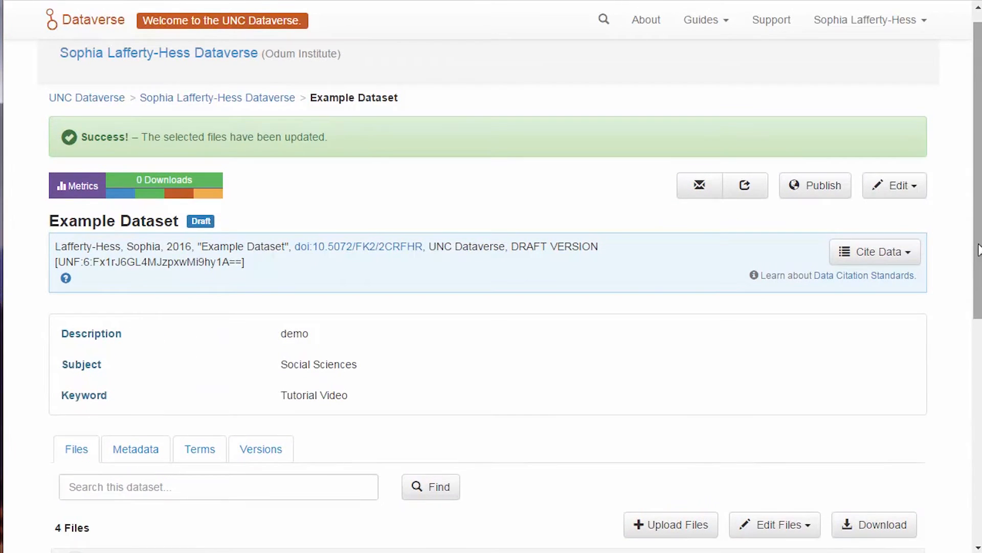
pyautogui.click(919, 186)
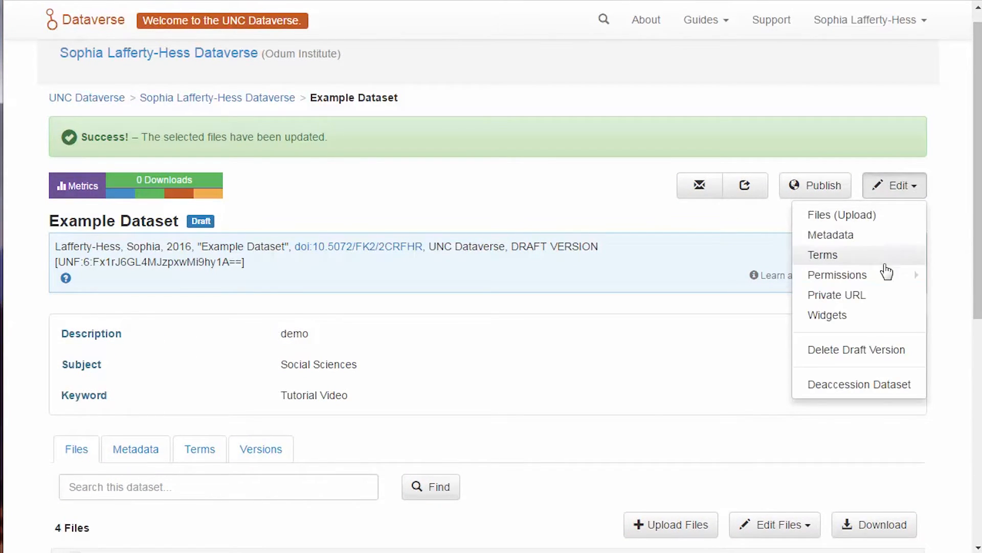
pyautogui.moveTo(886, 278)
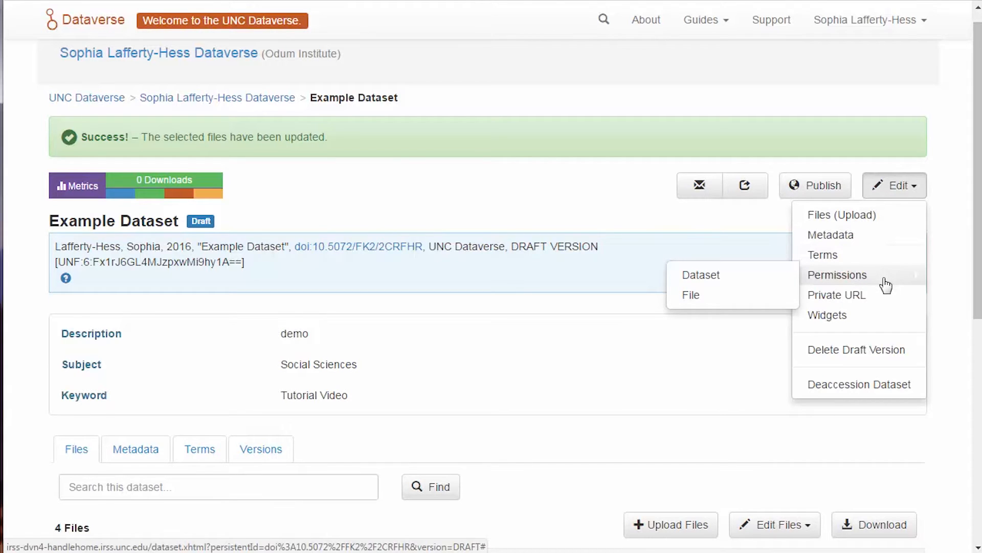
pyautogui.click(752, 287)
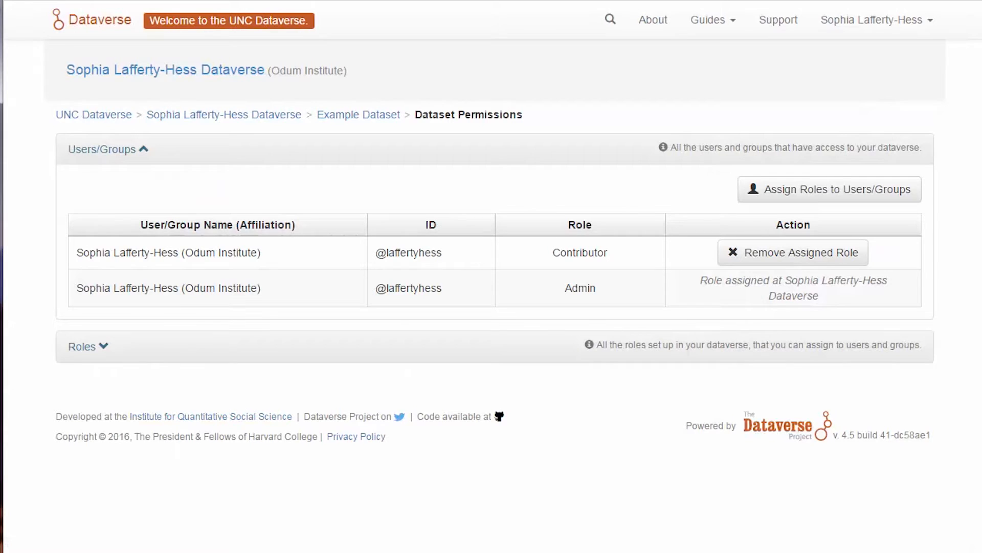
pyautogui.click(109, 346)
pyautogui.scroll(-3, 947, 367)
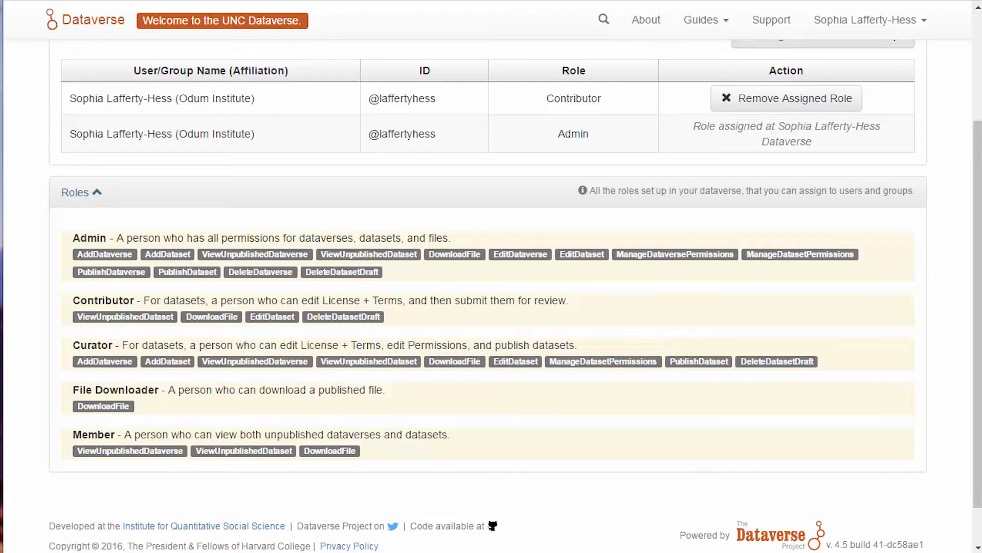
# Return to Example Dataset and open its file-level permissions.
pyautogui.moveTo(979, 481); pyautogui.dragTo(978, 375)
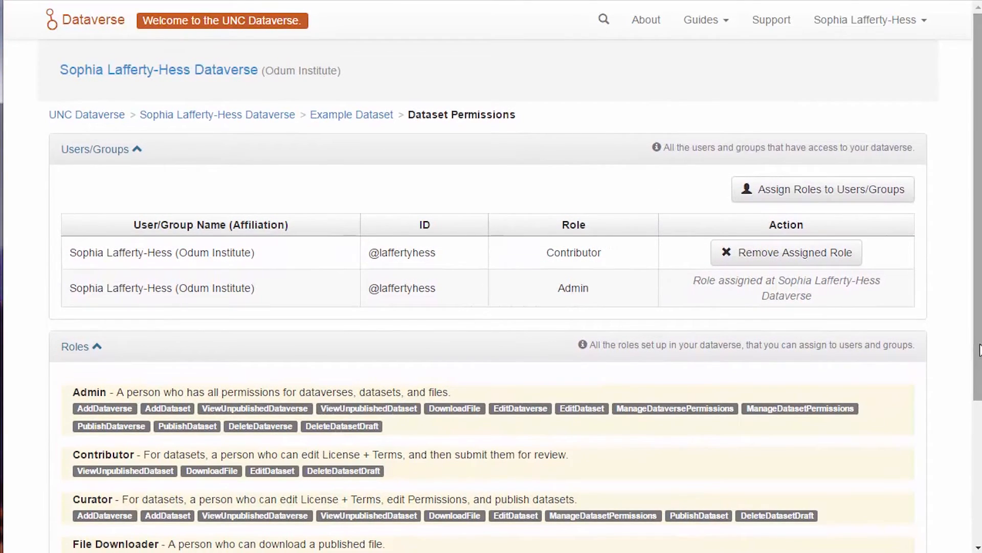
pyautogui.click(353, 116)
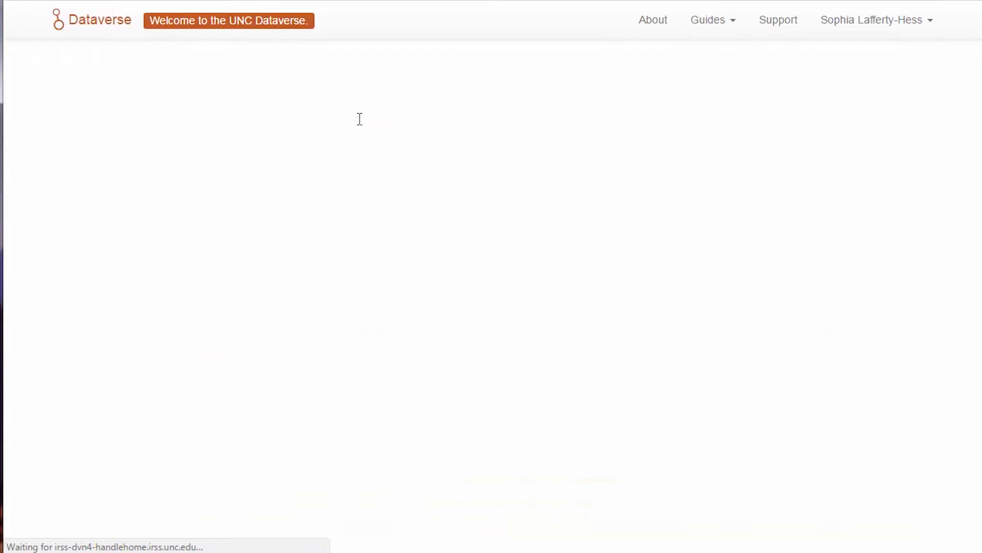
pyautogui.click(919, 148)
pyautogui.moveTo(831, 237)
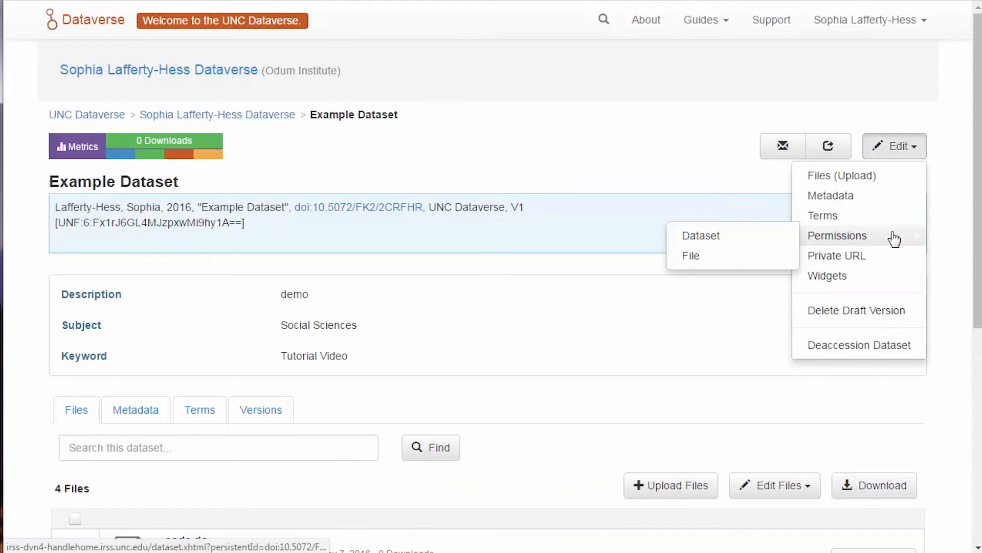
pyautogui.click(715, 260)
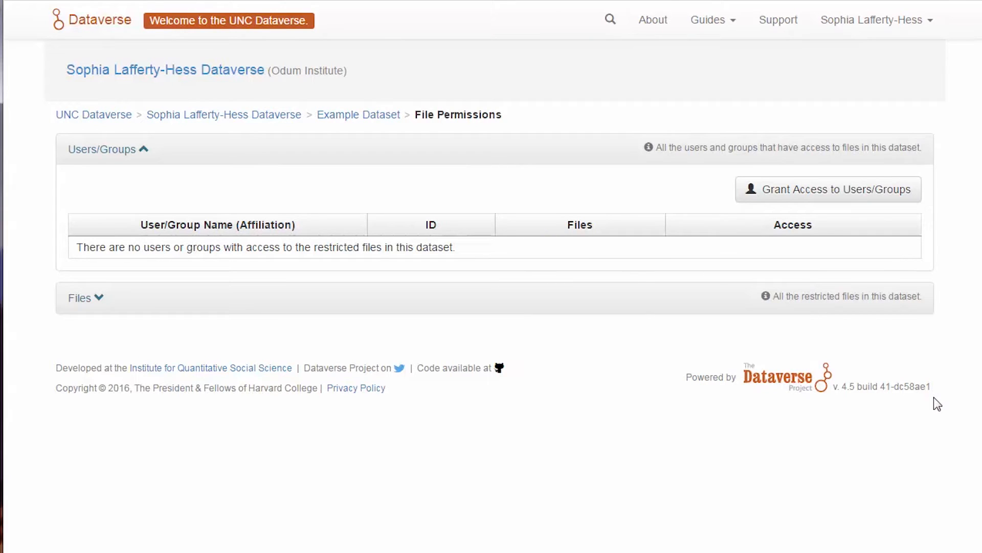
pyautogui.click(862, 199)
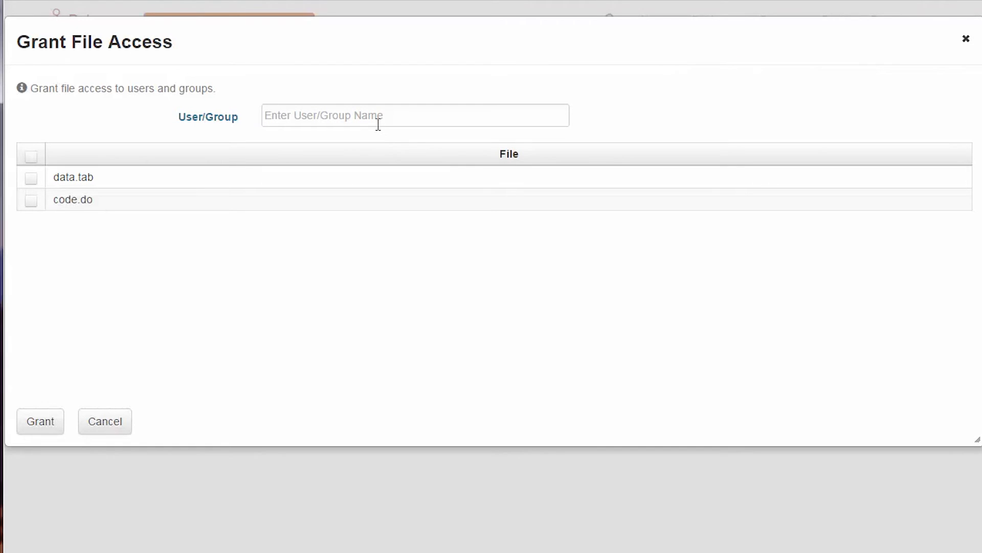
pyautogui.click(378, 125)
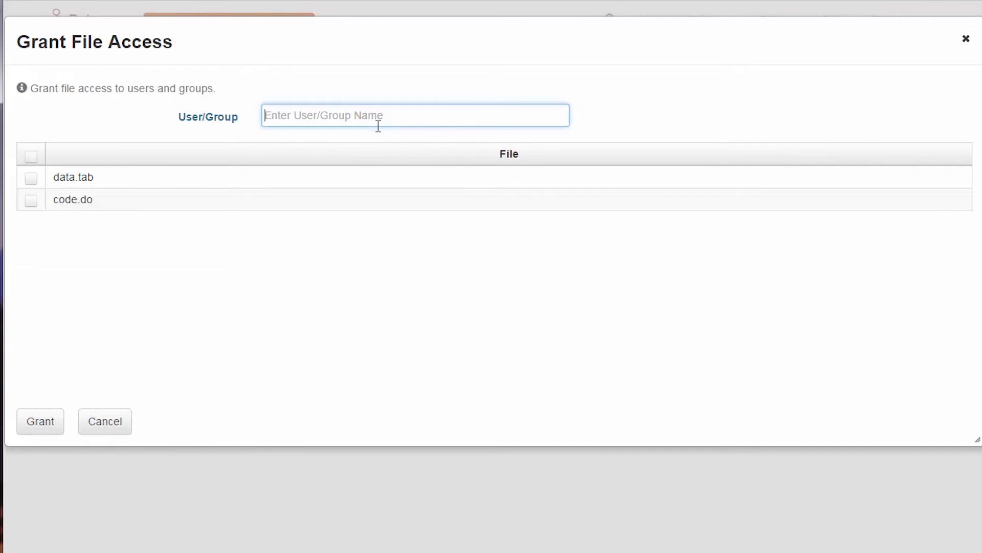
pyautogui.click(32, 181)
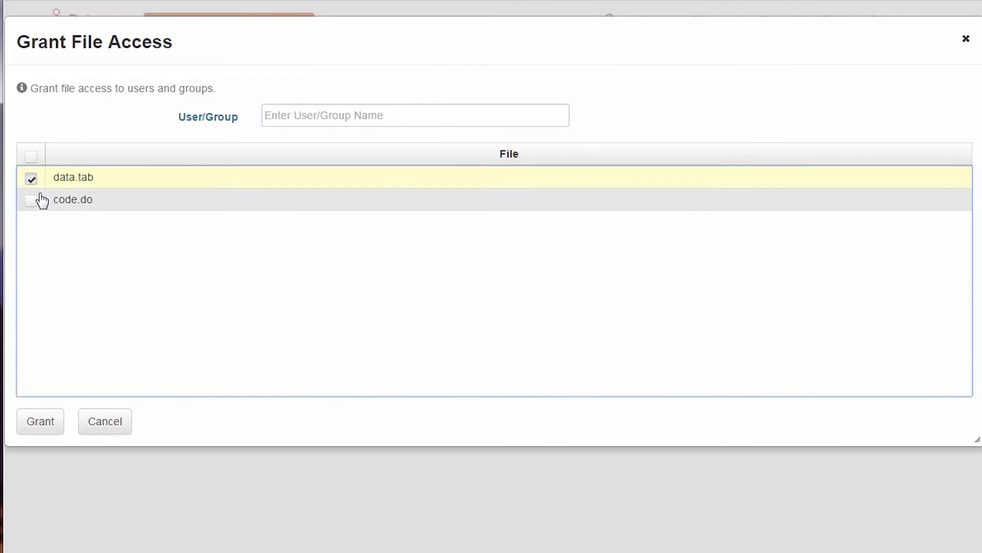
pyautogui.click(105, 427)
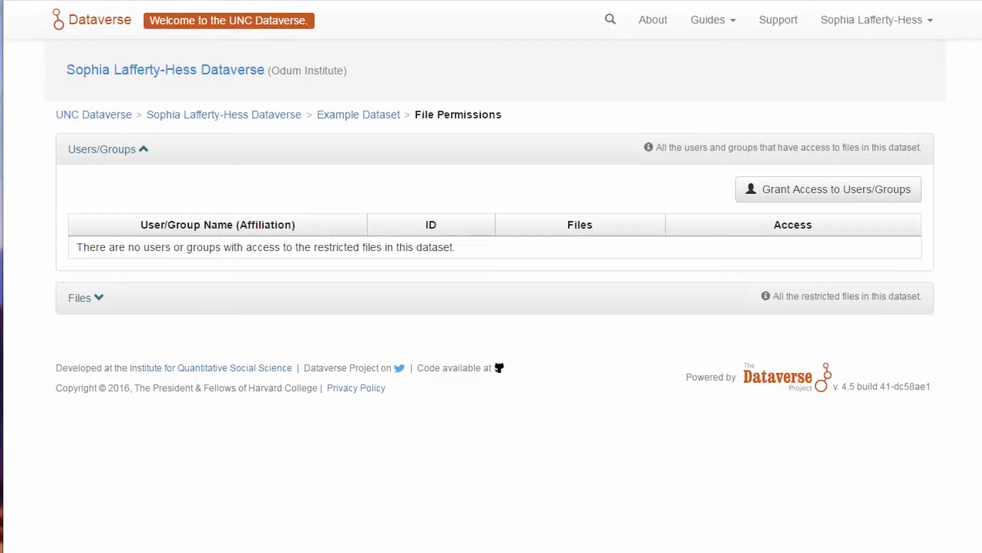
# Go back to Example Dataset's draft page and review its version history.
pyautogui.hotkey('alt', 'Left')
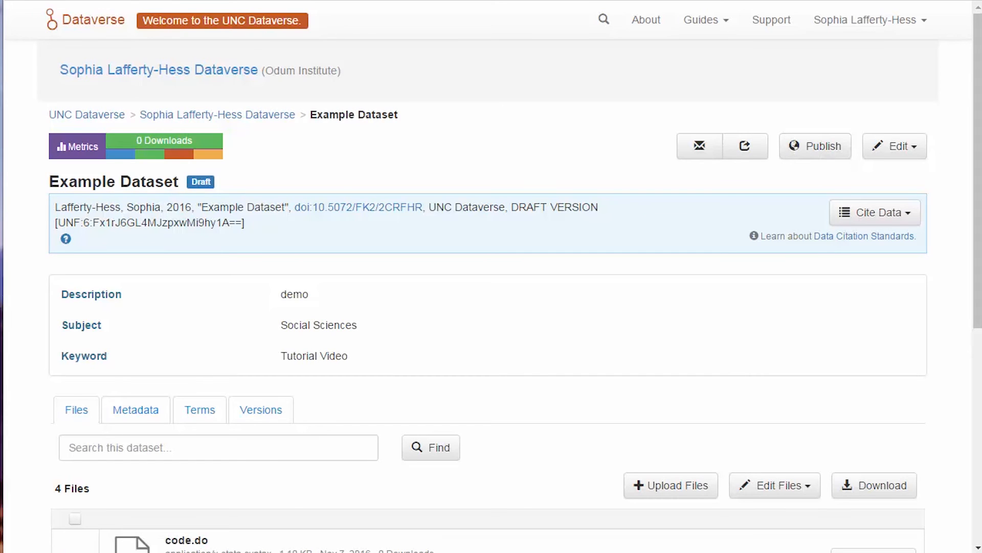
pyautogui.click(265, 412)
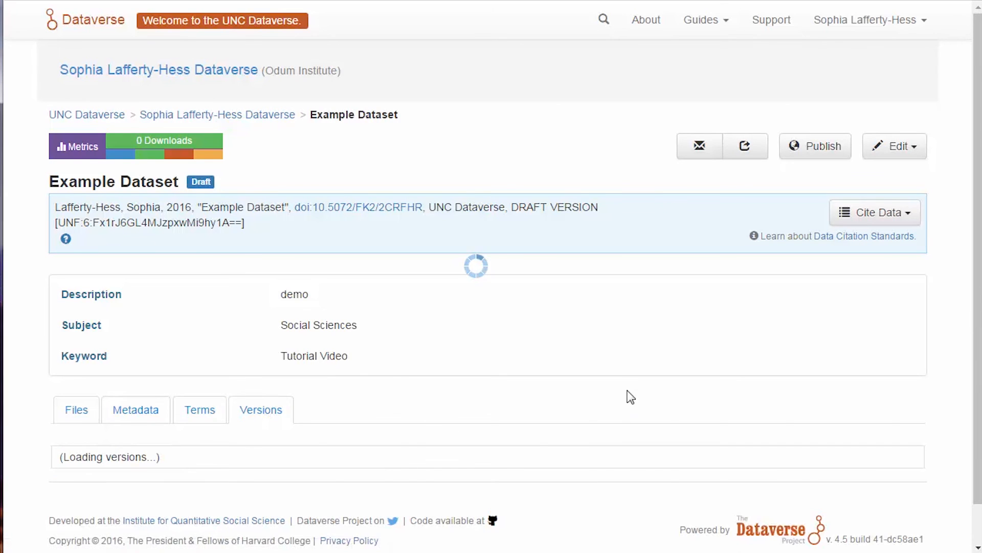
pyautogui.scroll(-2, 630, 395)
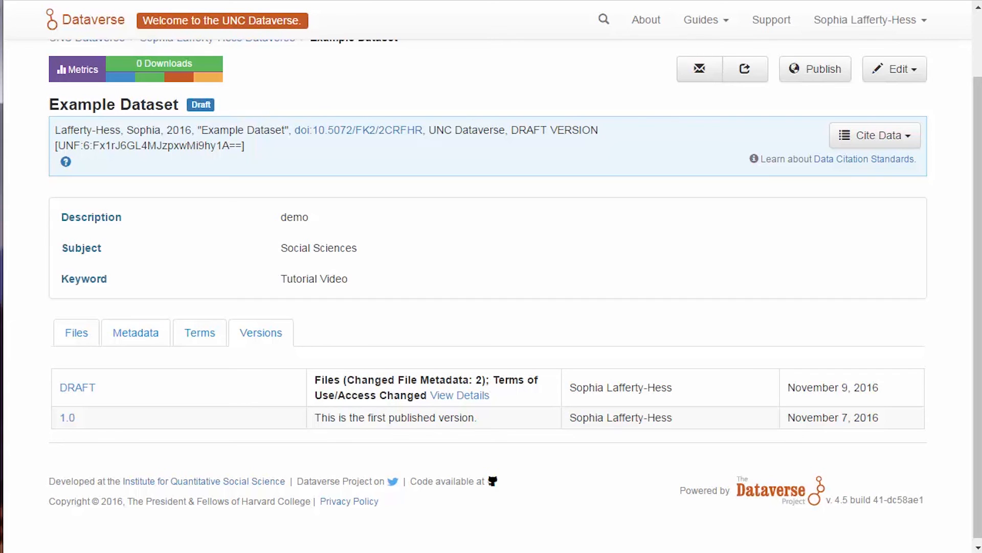
pyautogui.scroll(3, 618, 322)
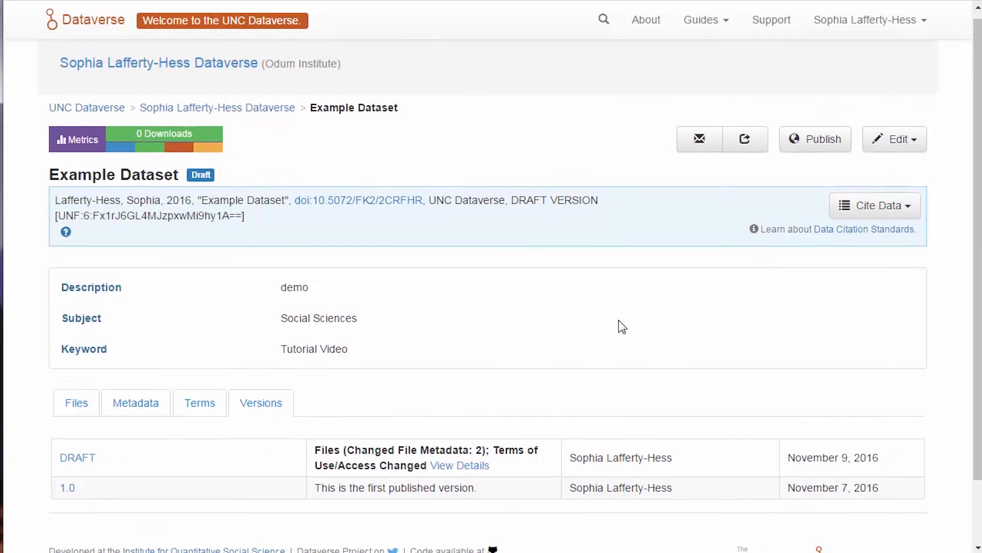